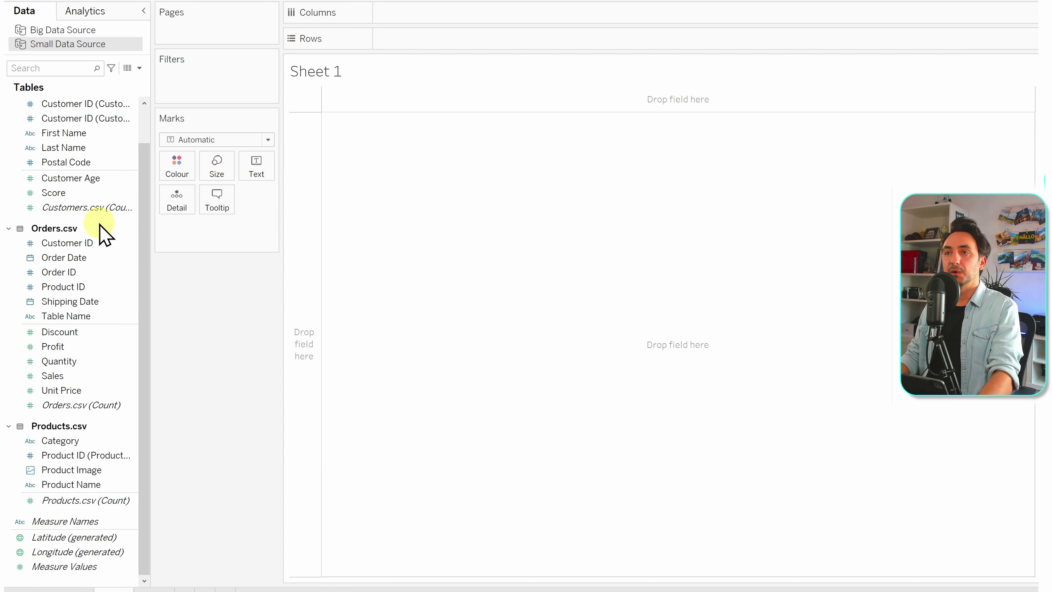
Build a bar chart from Big Data Source with the sum of Sales in columns and Sub Category in rows.
left_click(49, 30)
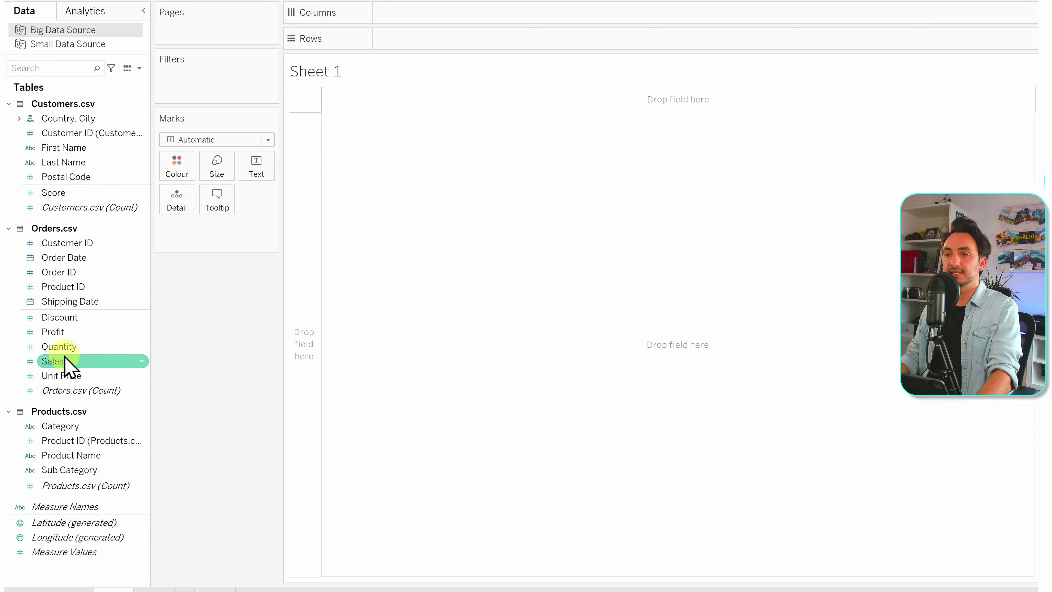
mouse_move(62, 361)
left_mouse_down()
mouse_move(248, 278)
mouse_move(402, 17)
left_mouse_up()
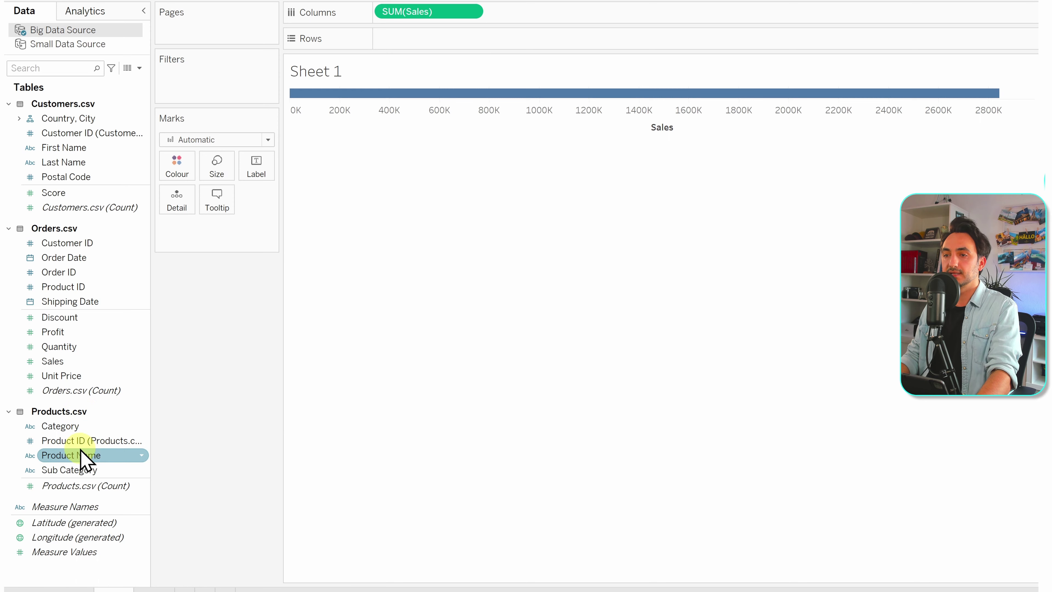
mouse_move(79, 471)
left_mouse_down()
mouse_move(430, 301)
mouse_move(417, 41)
left_mouse_up()
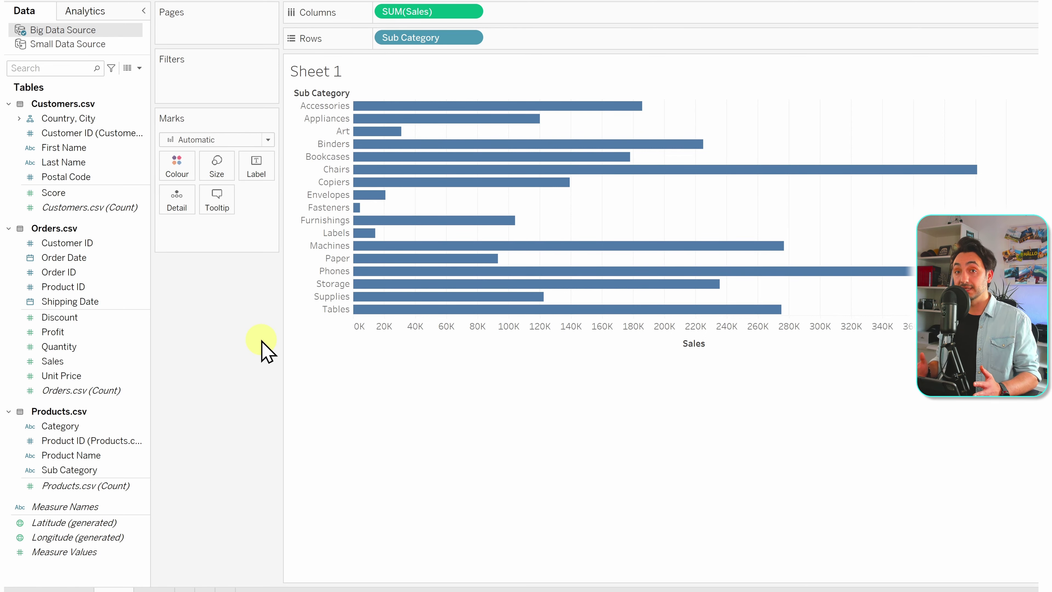
Filter Sub Category to leave out Envelopes, Fasteners, Furnishings, Labels, Machines, Paper and Tables, and show its filter control beside the chart.
left_click_drag(83, 470, 221, 88)
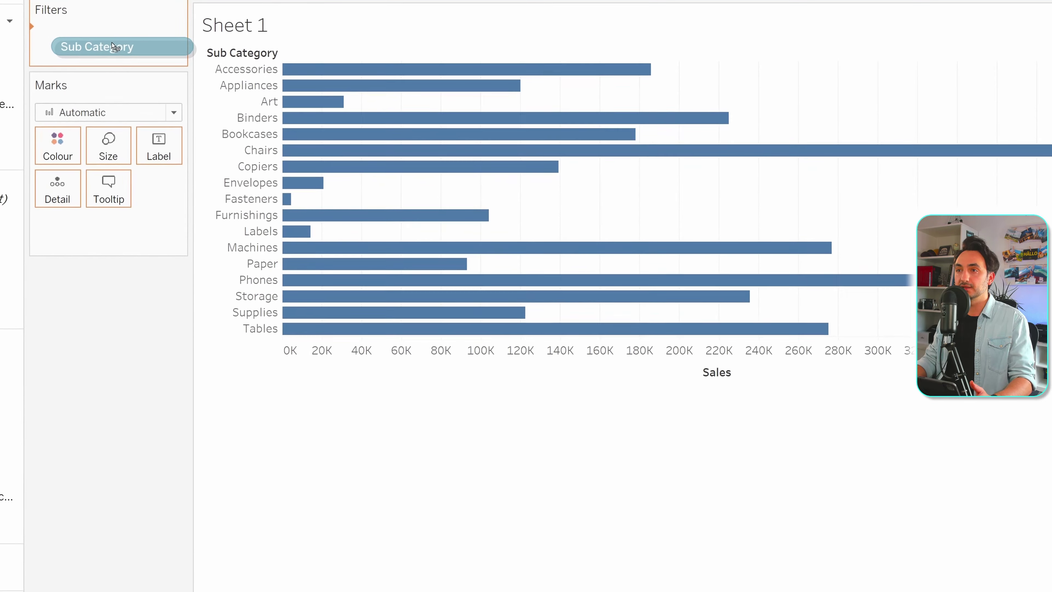
left_click_drag(115, 47, 115, 47)
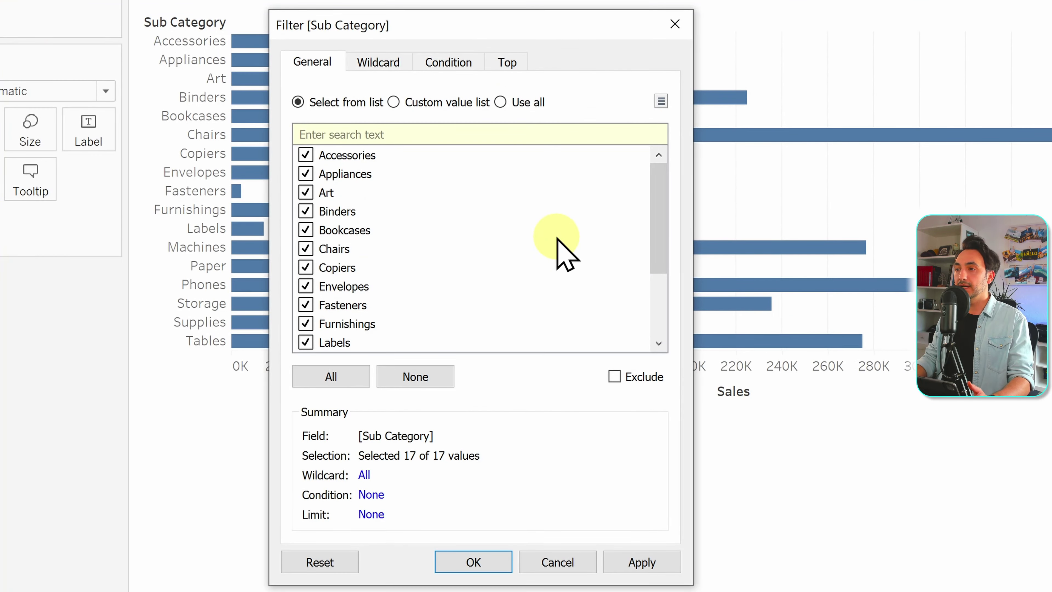
scroll(557, 239, "down", 2)
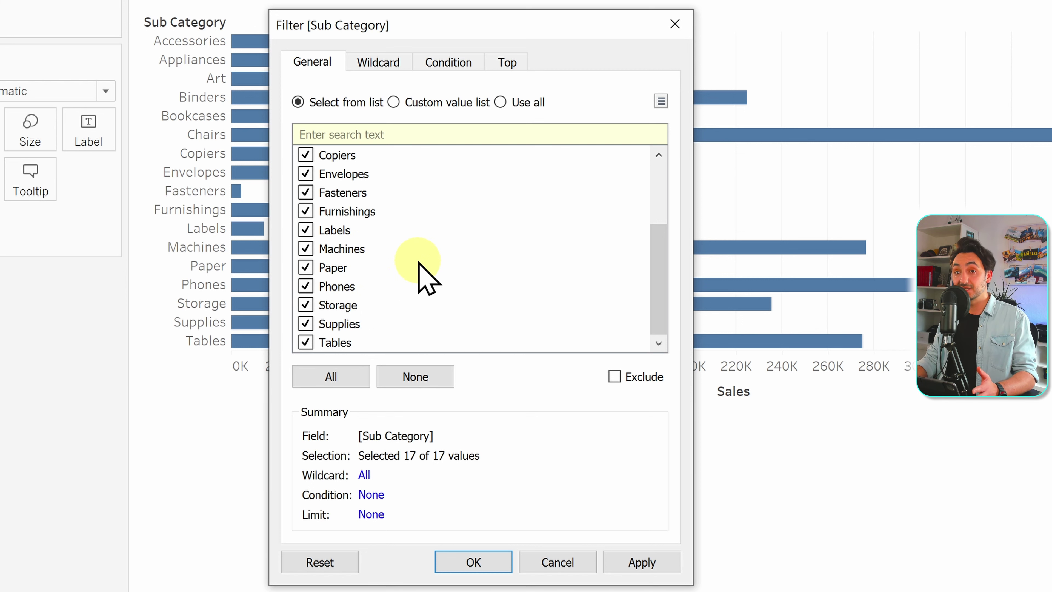
left_click(306, 174)
left_click(307, 192)
left_click(307, 248)
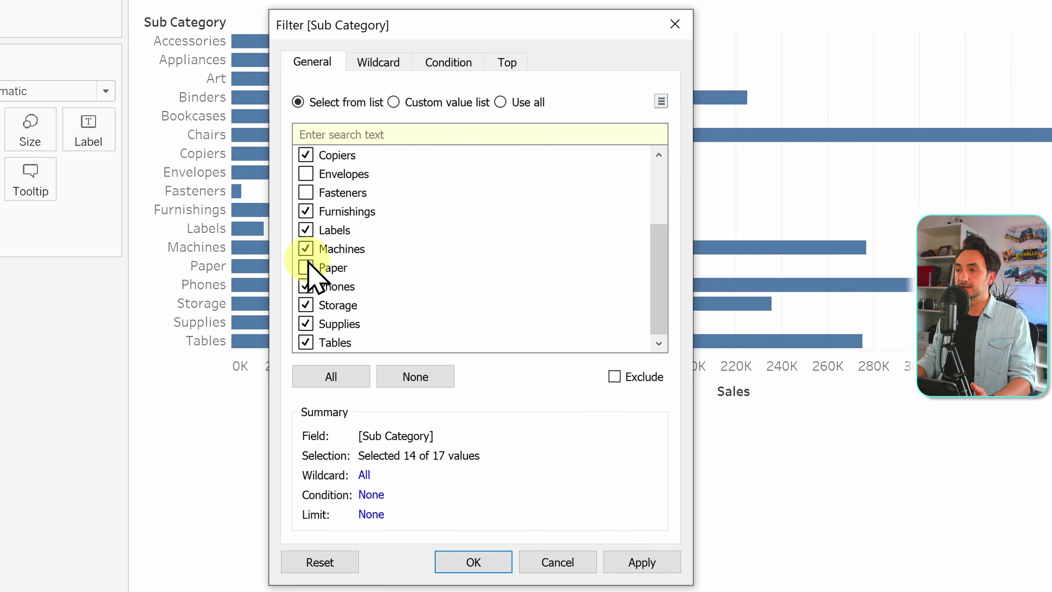
left_click(306, 267)
left_click(307, 211)
left_click(307, 230)
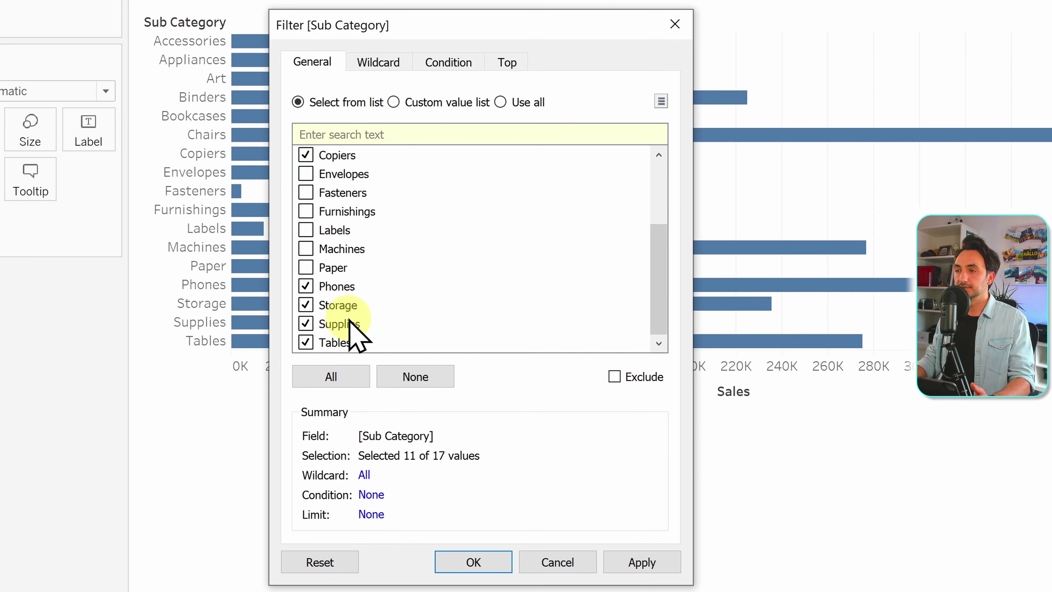
left_click(318, 343)
left_click(306, 344)
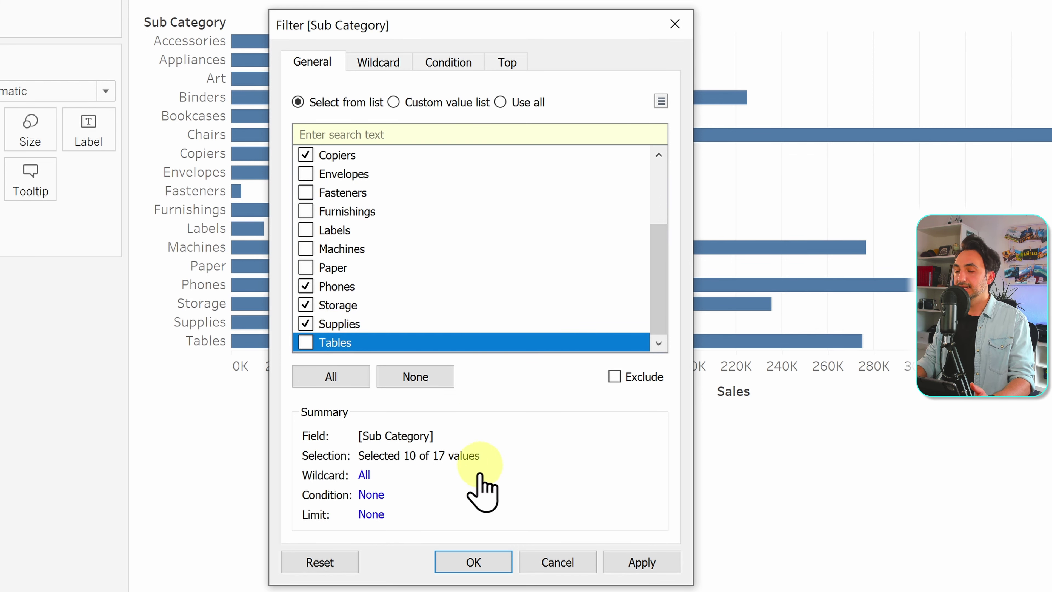
left_click(467, 562)
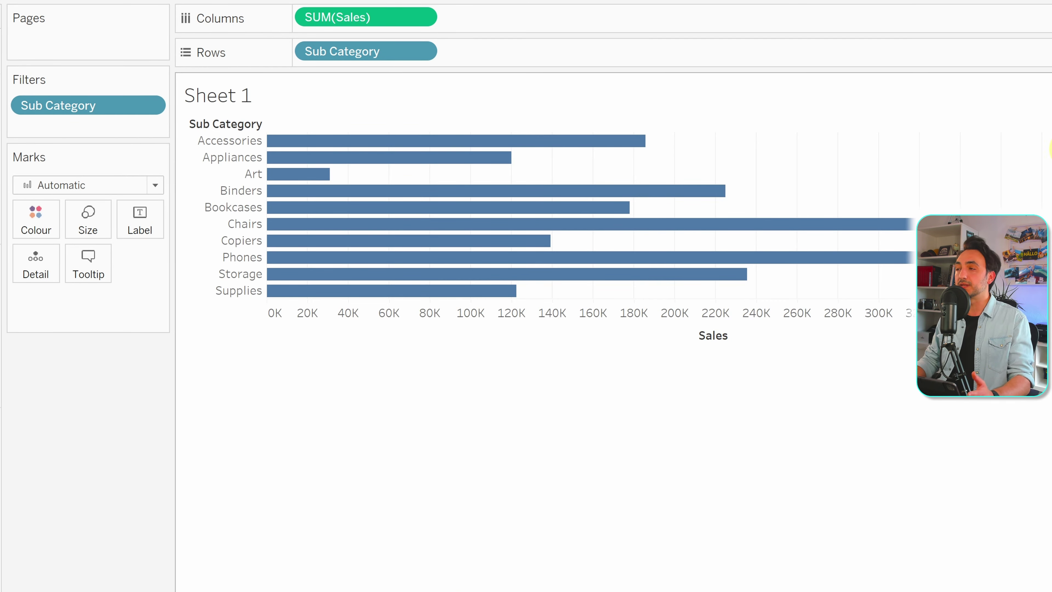
right_click(71, 108)
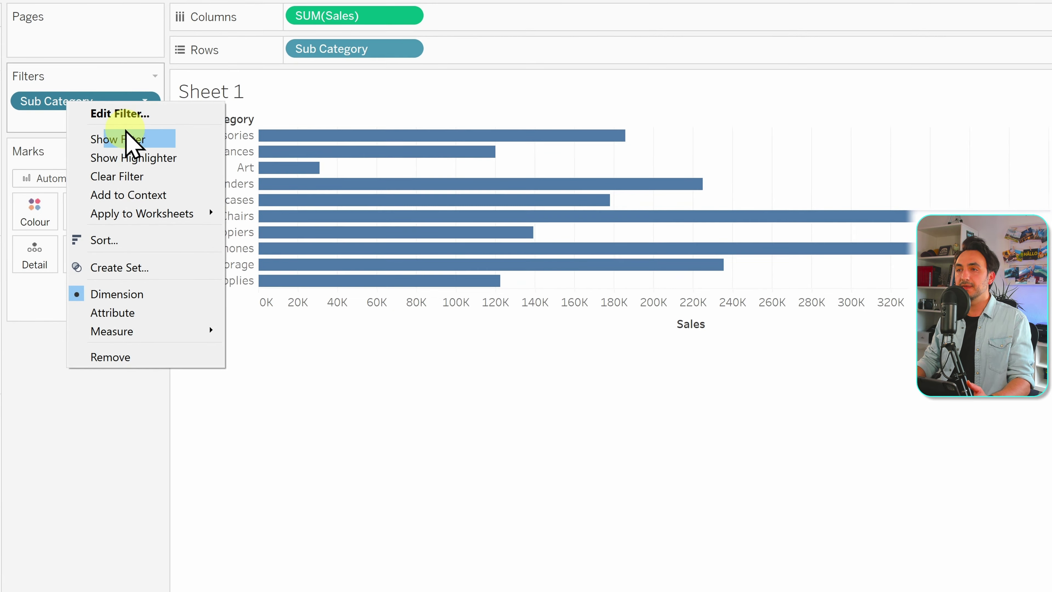
left_click(121, 145)
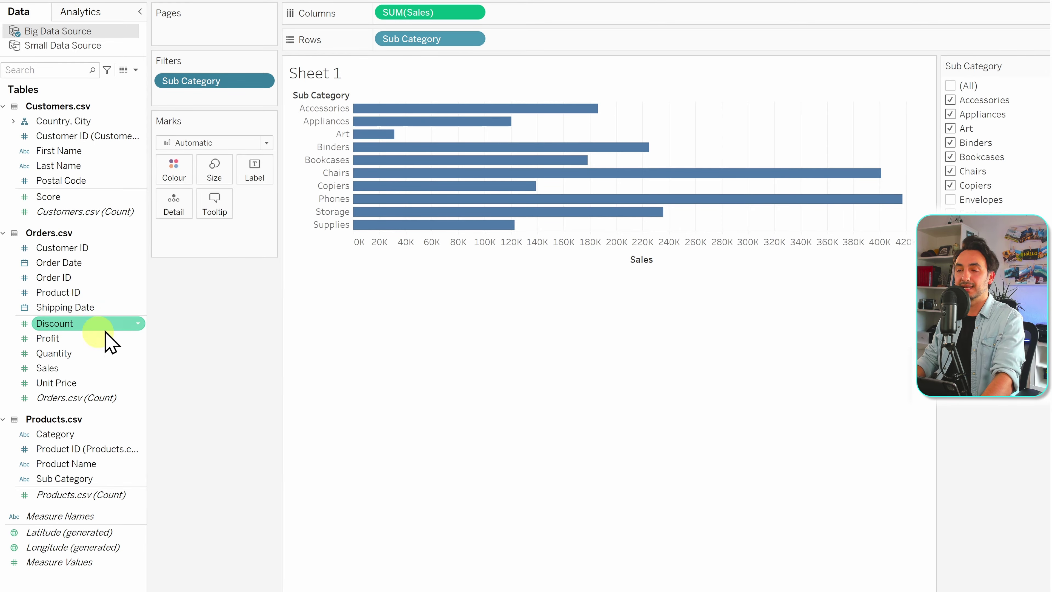
Add a filter on the Sum of Sales using the full range of values, and show its filter control beside the chart.
left_click(85, 343)
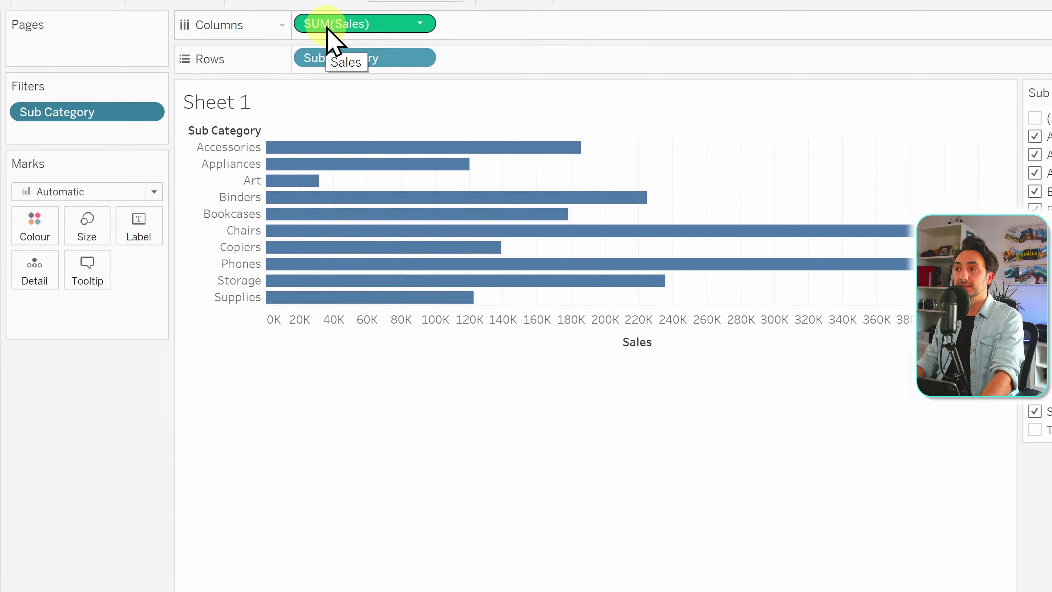
left_click_drag(329, 27, 83, 137)
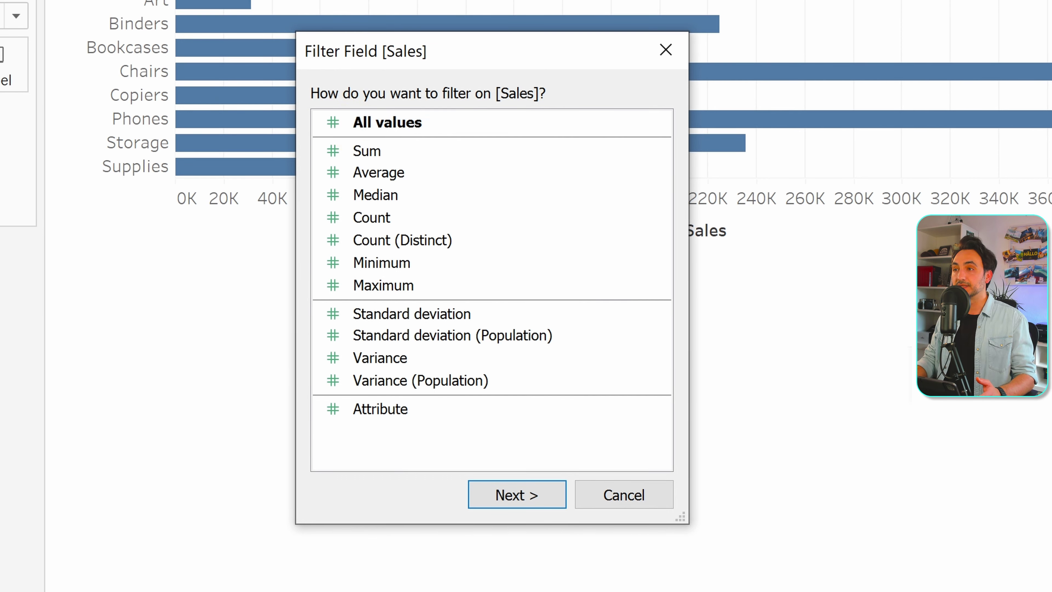
left_click(419, 150)
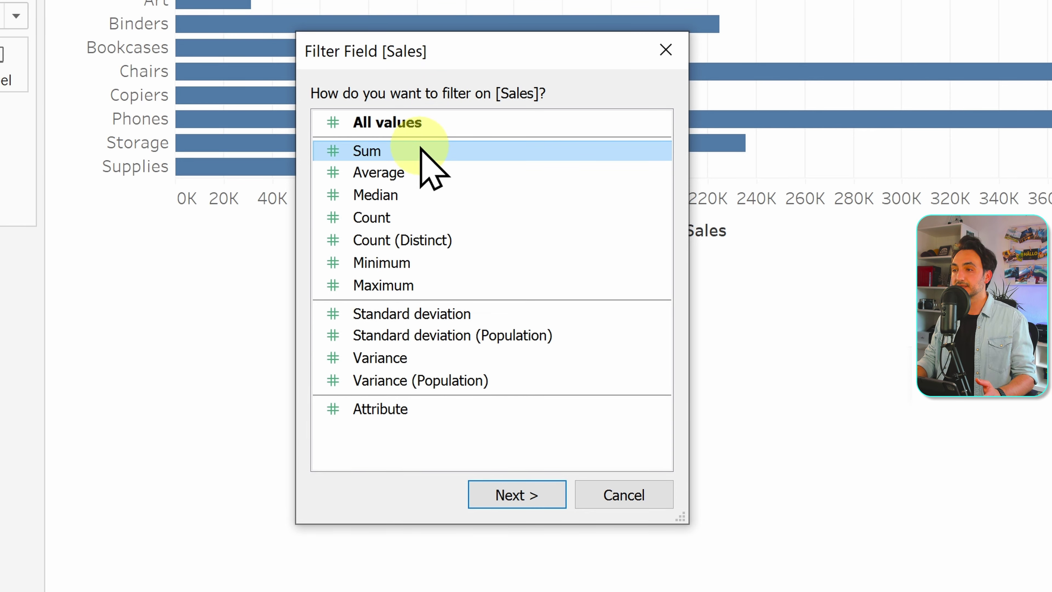
left_click(520, 493)
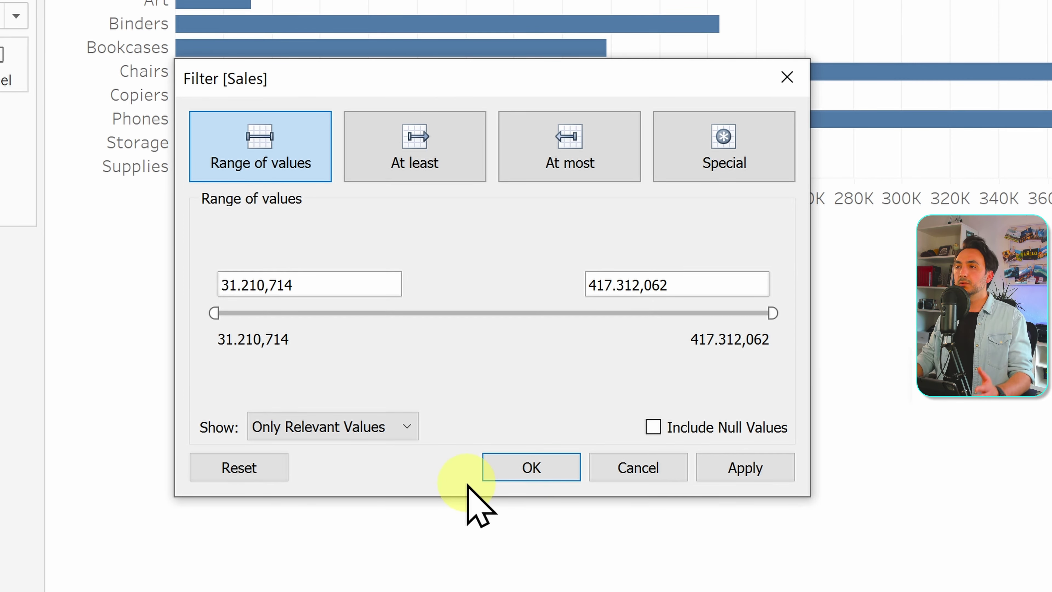
left_click(433, 174)
left_click(575, 170)
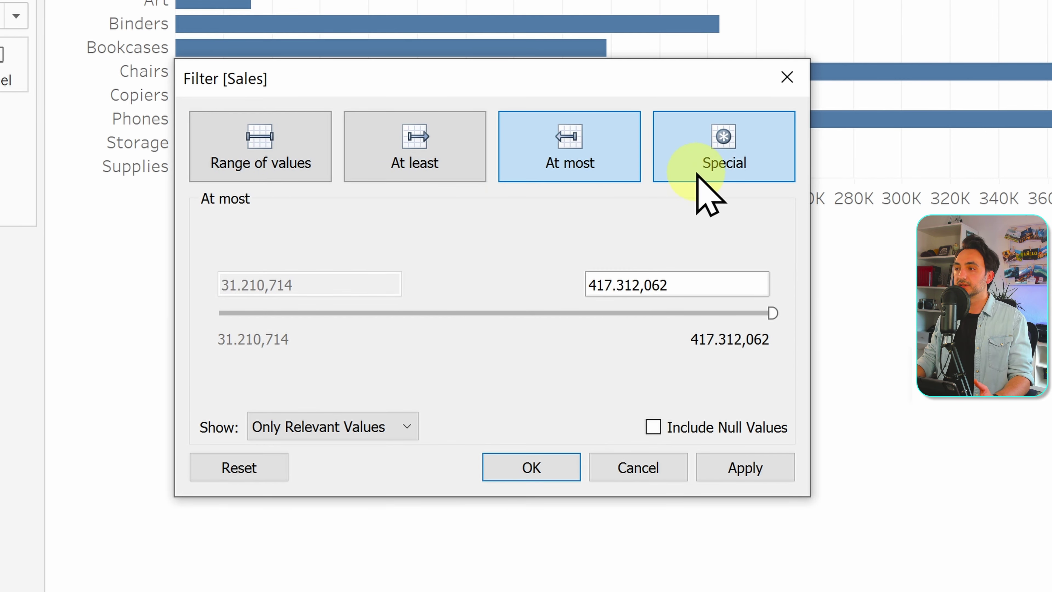
left_click(700, 176)
left_click(293, 164)
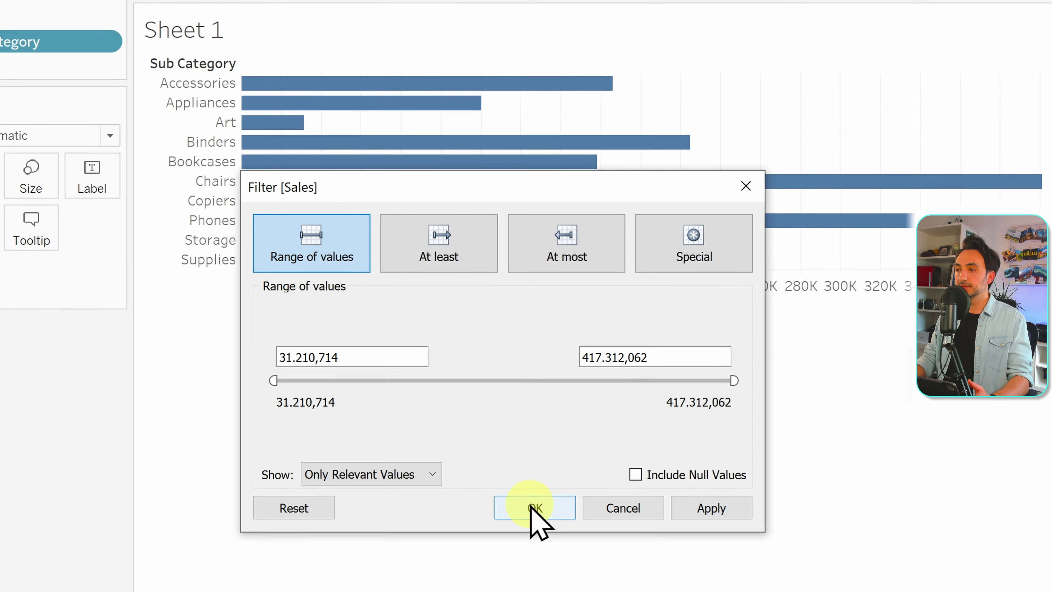
left_click(532, 468)
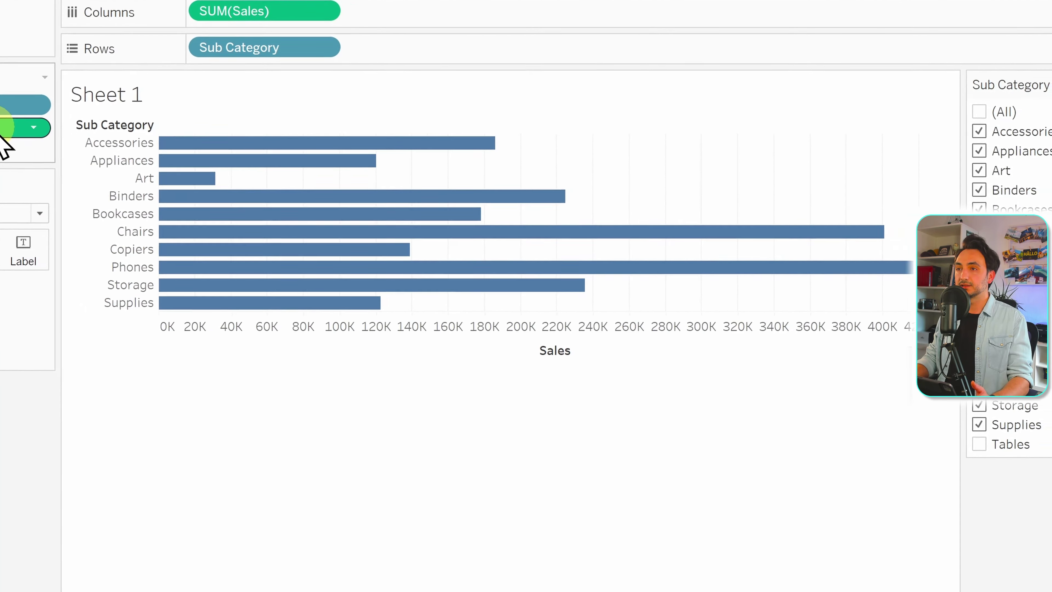
right_click(5, 128)
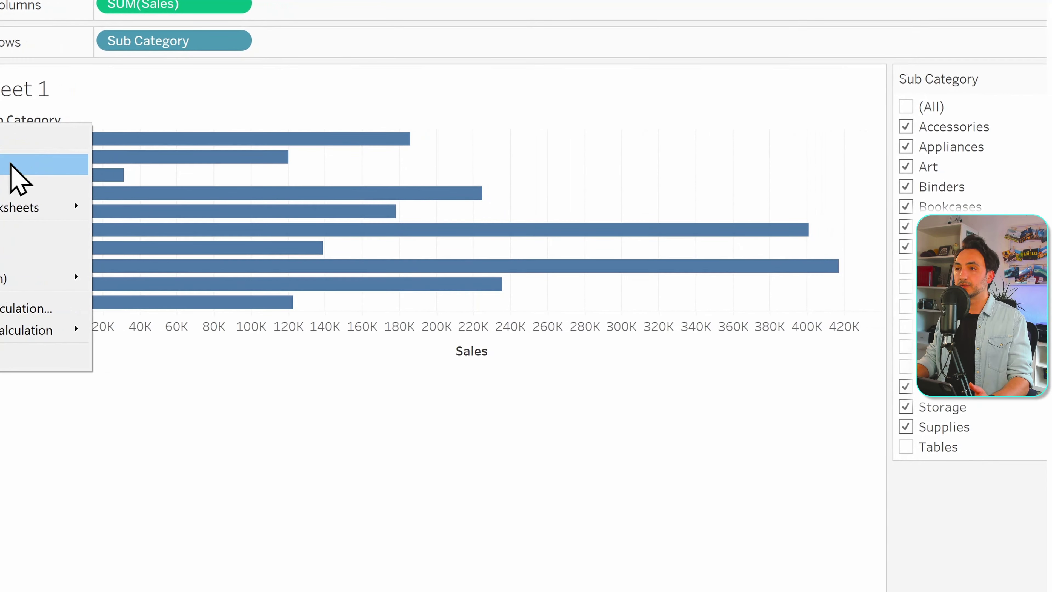
left_click(10, 163)
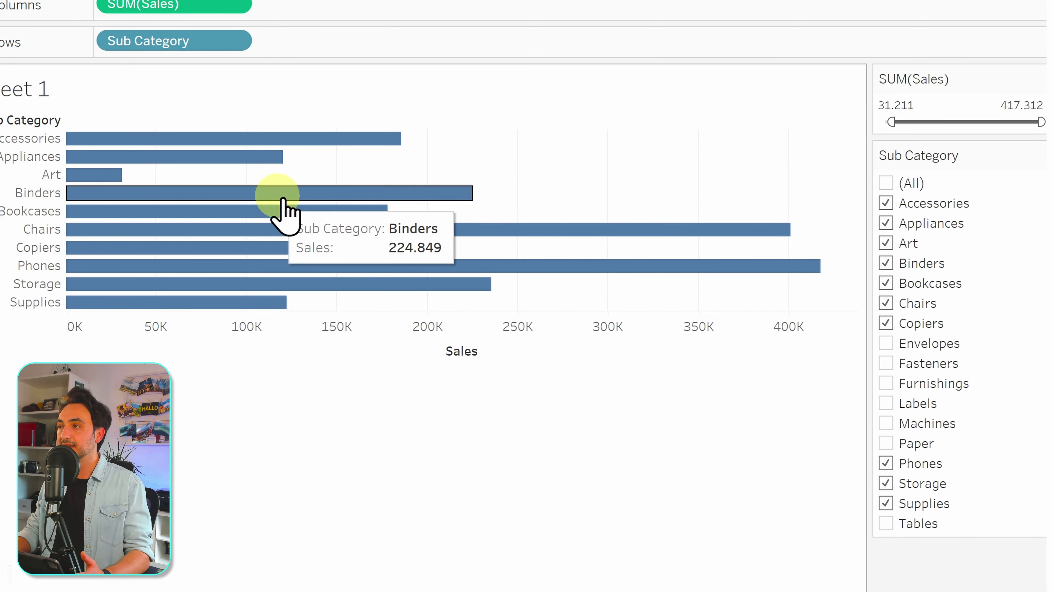
Widen the area holding the filter controls and narrow the Sales range to about 95.931 to 317.096.
left_click_drag(870, 287, 810, 288)
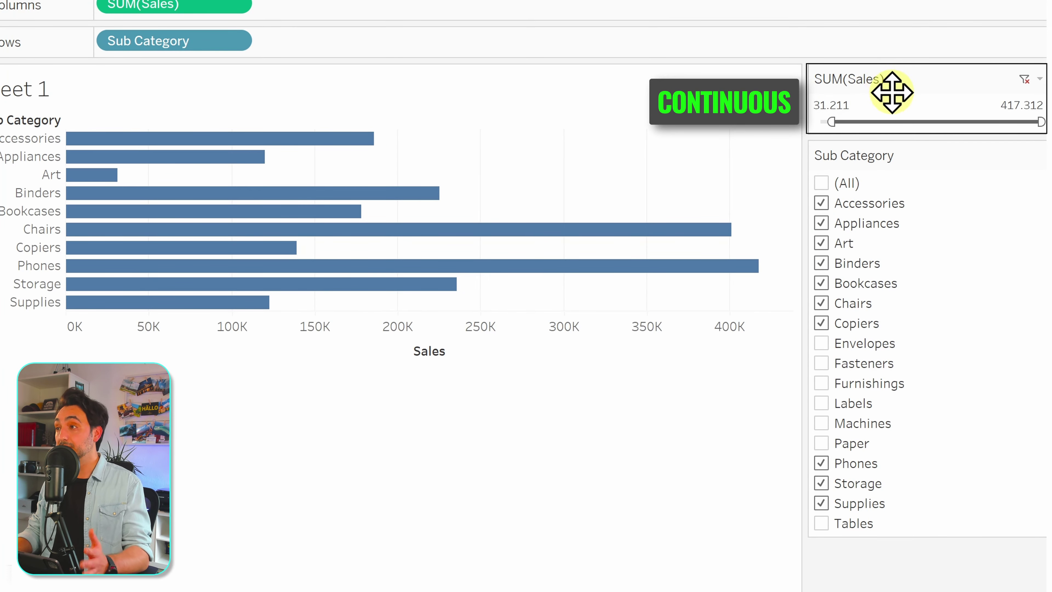
left_click_drag(830, 121, 865, 121)
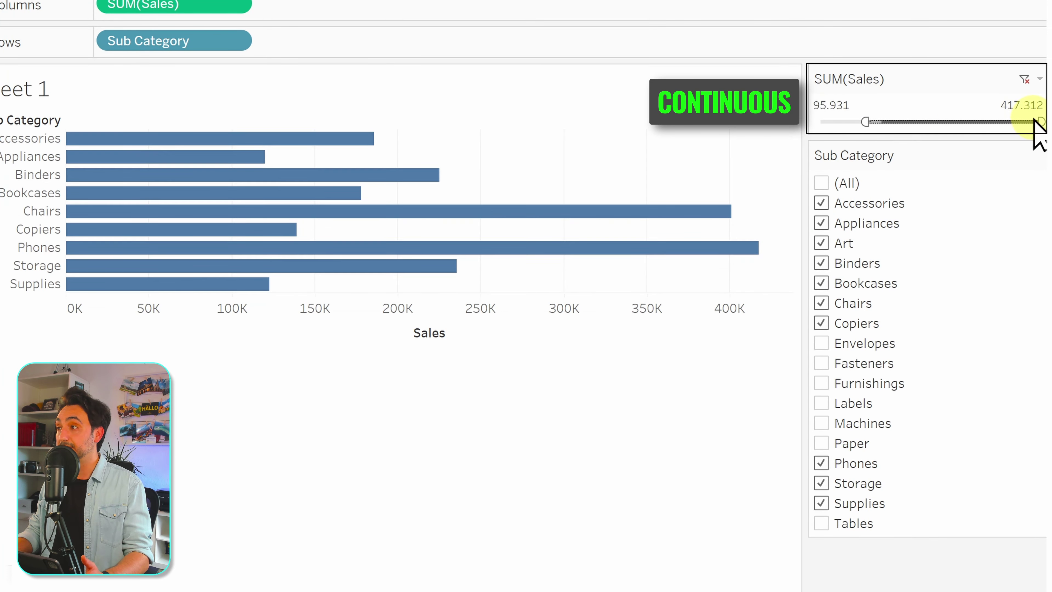
left_click_drag(1039, 121, 988, 121)
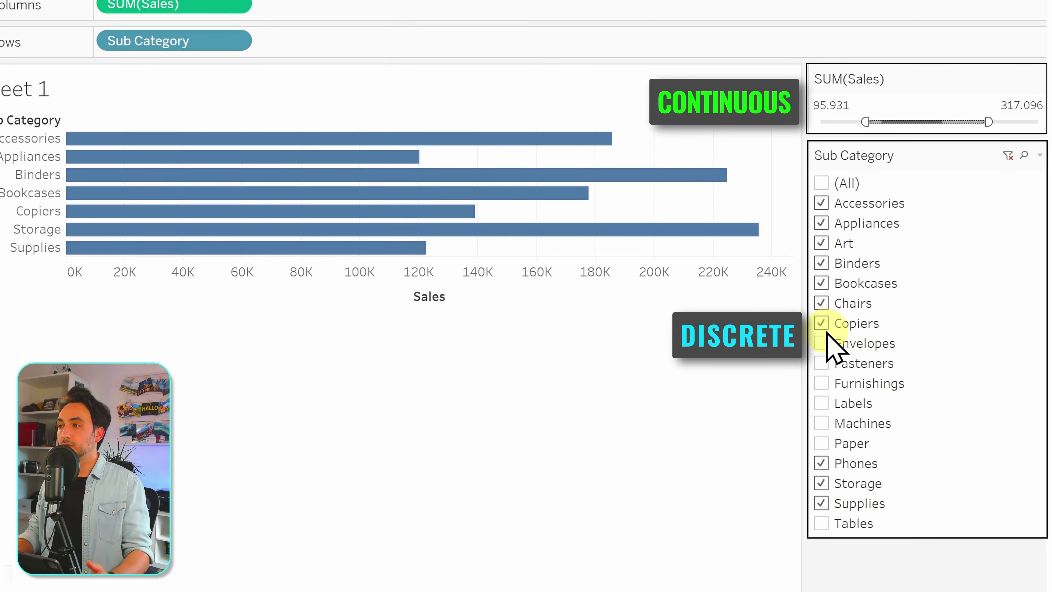
Exclude Copiers and include Envelopes and Fasteners in the displayed Sub Category filter.
left_click(822, 324)
left_click(823, 343)
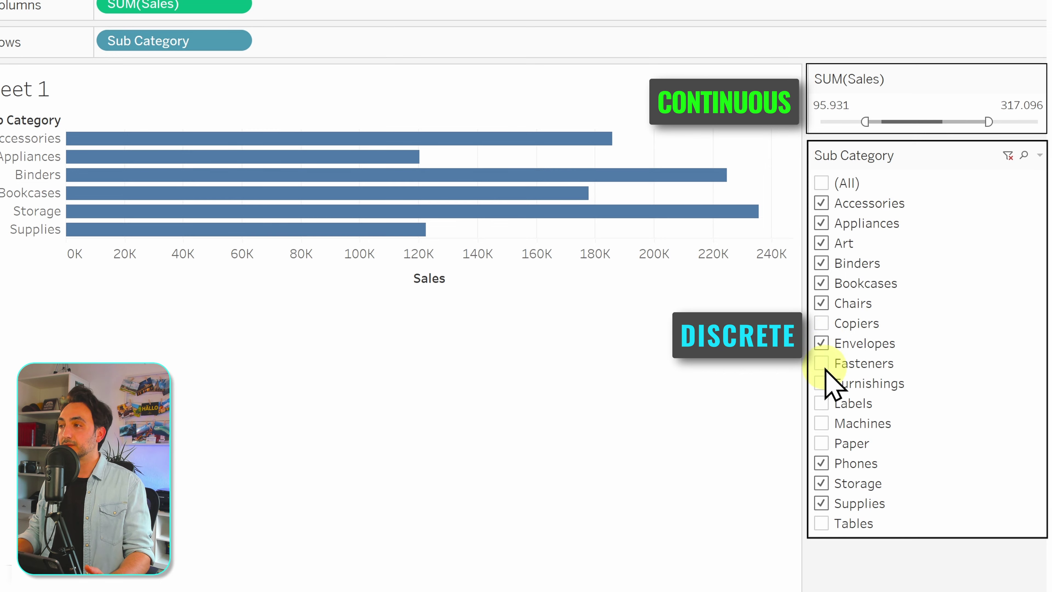
left_click(822, 363)
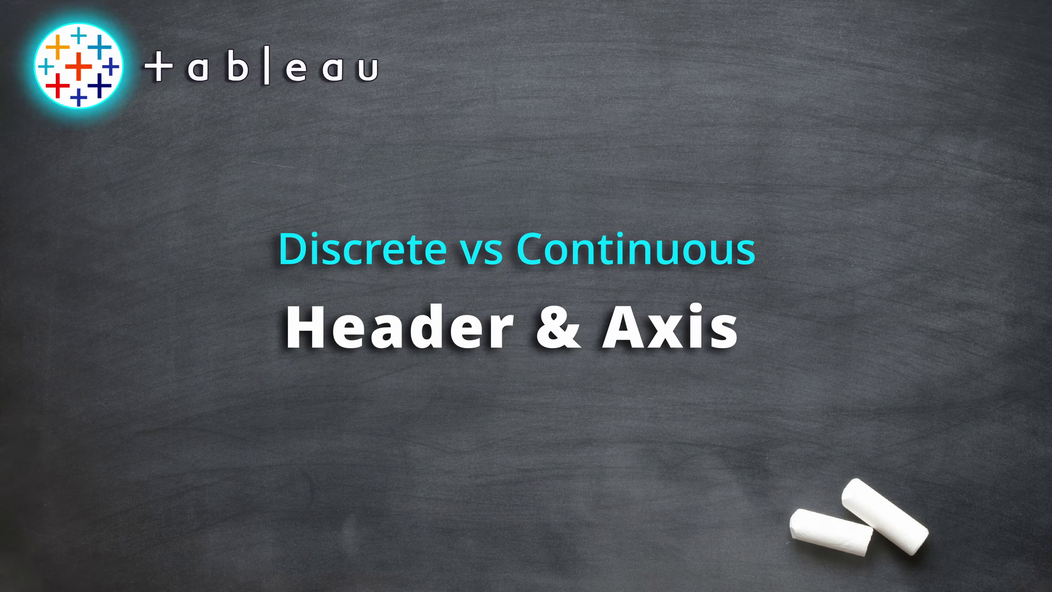